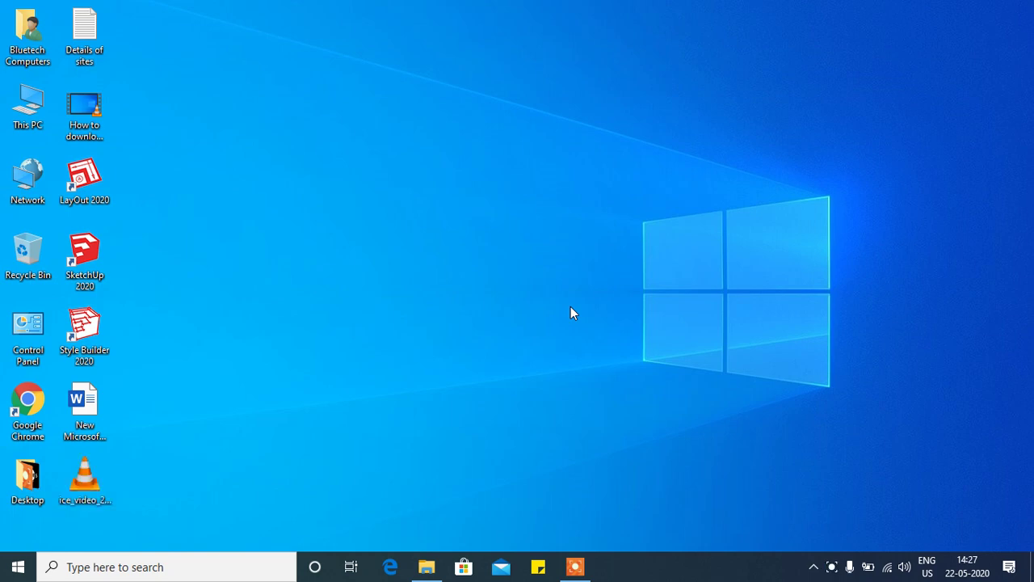
- Refresh the desktop twice from its right-click menu
{"action": "right_click", "coordinate": [484, 345]}
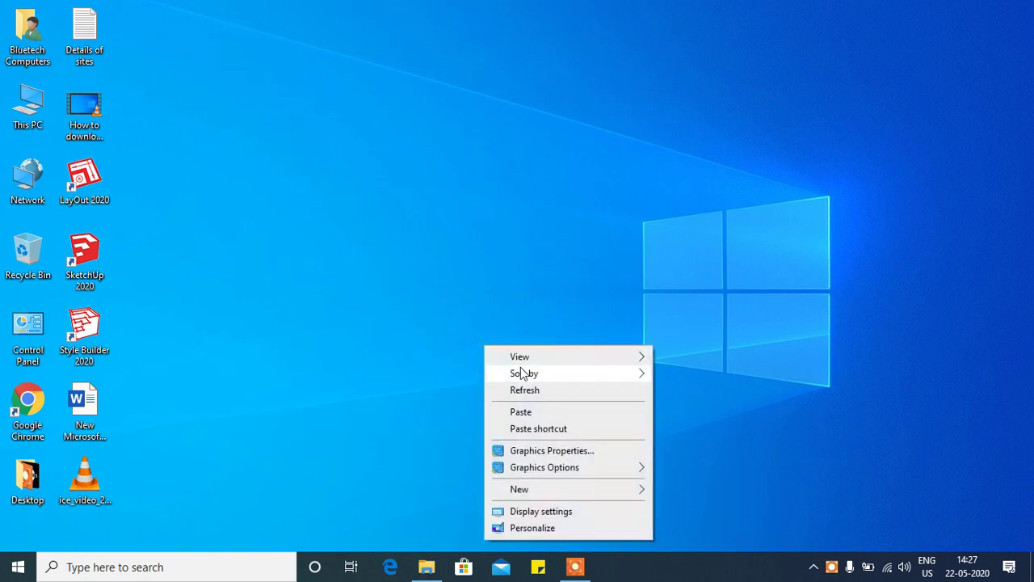
{"action": "left_click", "coordinate": [544, 391]}
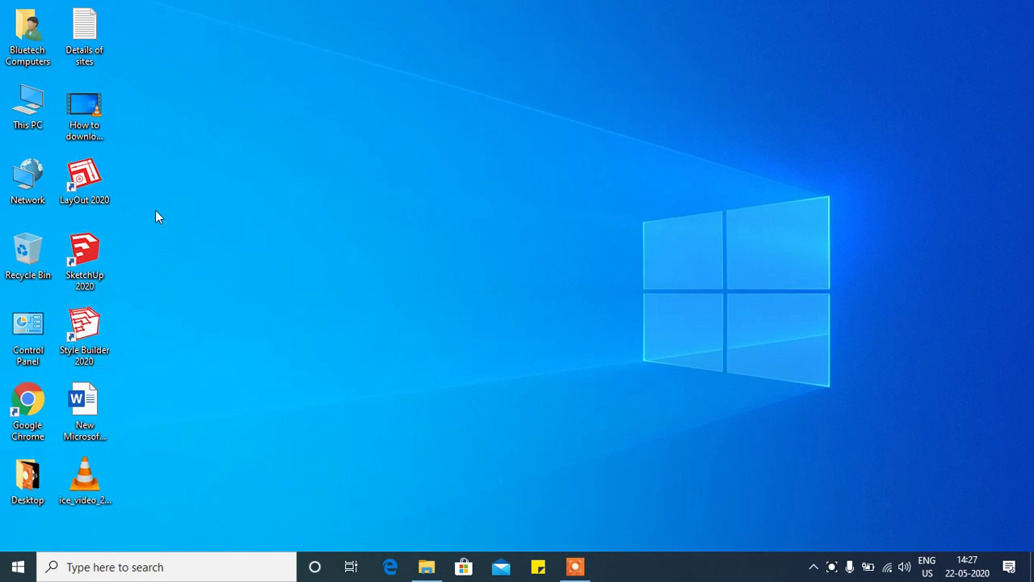
{"action": "right_click", "coordinate": [156, 279]}
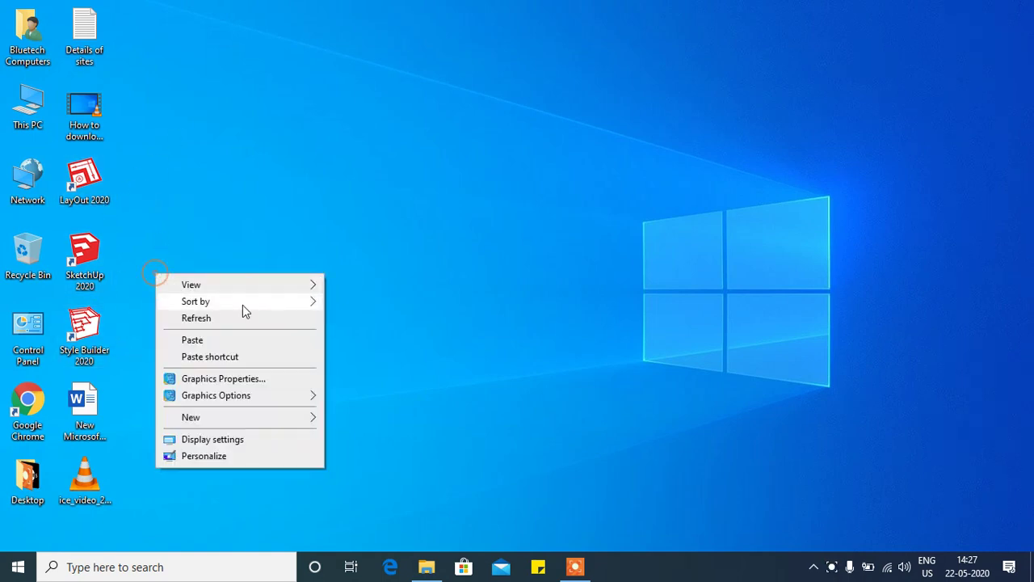
{"action": "left_click", "coordinate": [243, 314]}
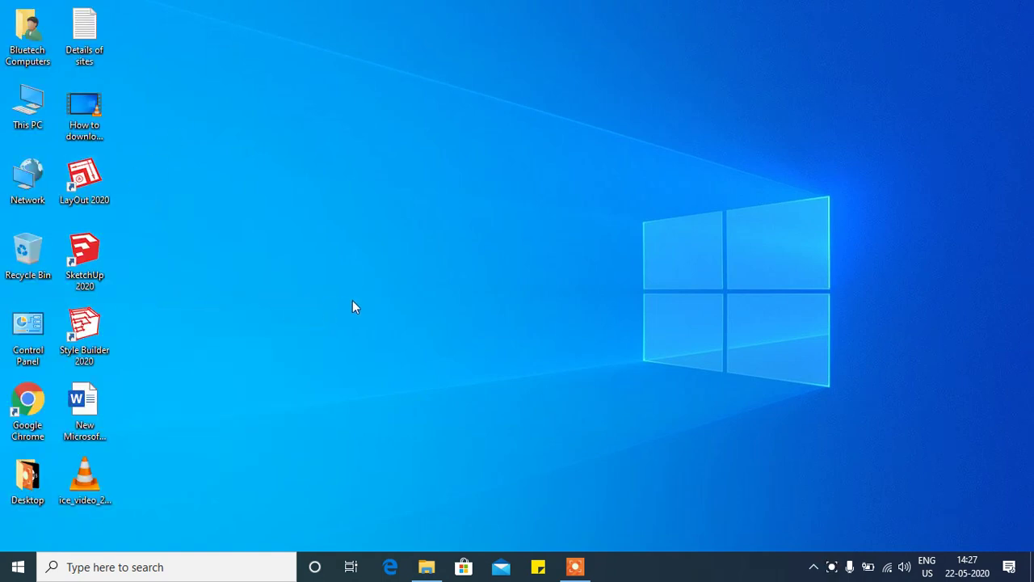
- Launch Control Panel from the desktop, minimize it, and refresh the desktop
{"action": "double_click", "coordinate": [10, 341]}
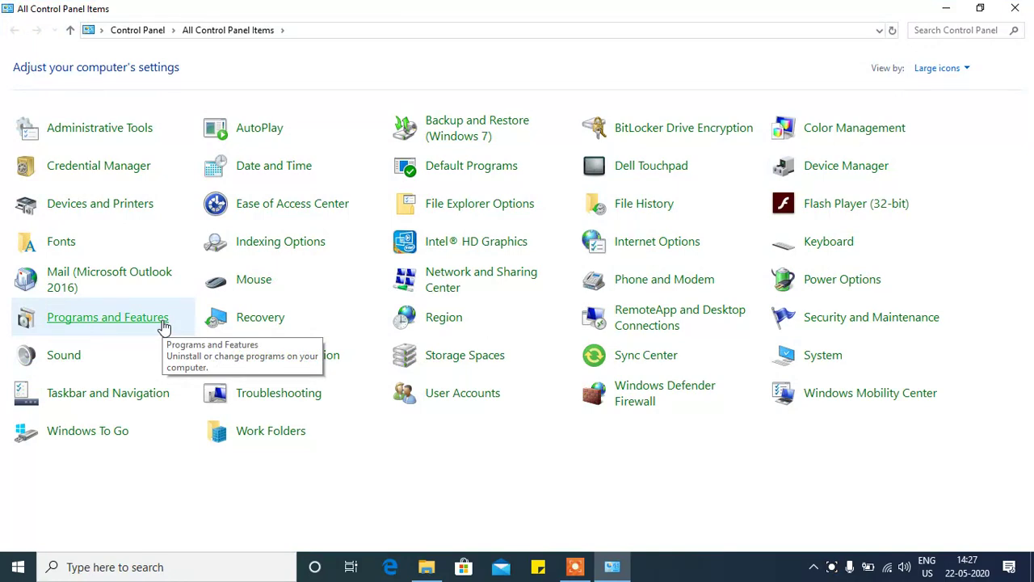
{"action": "left_click", "coordinate": [944, 9]}
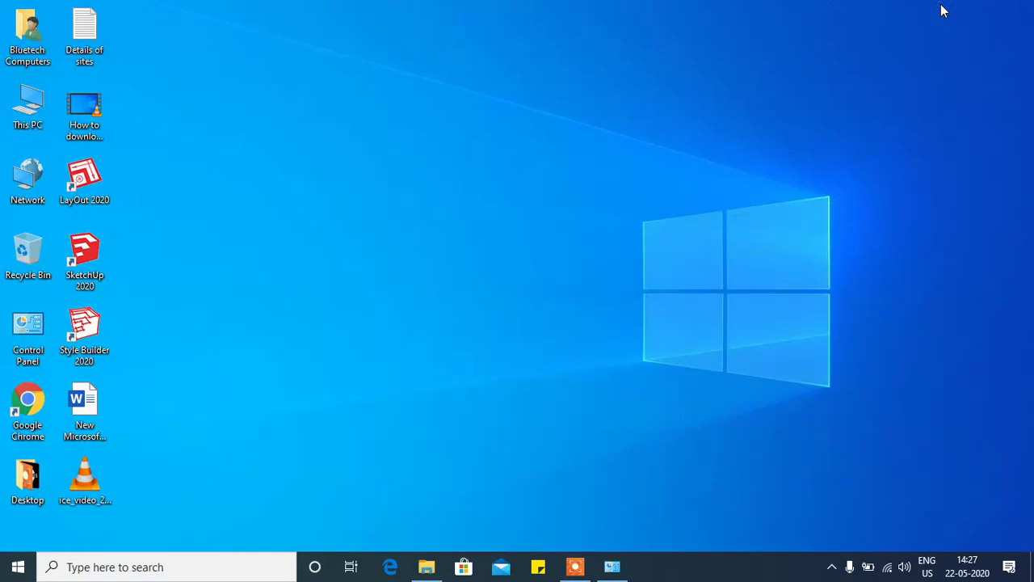
{"action": "right_click", "coordinate": [230, 381]}
{"action": "left_click", "coordinate": [293, 231]}
- Search Windows for 'cont' and open Control Panel from the results
{"action": "left_click", "coordinate": [172, 574]}
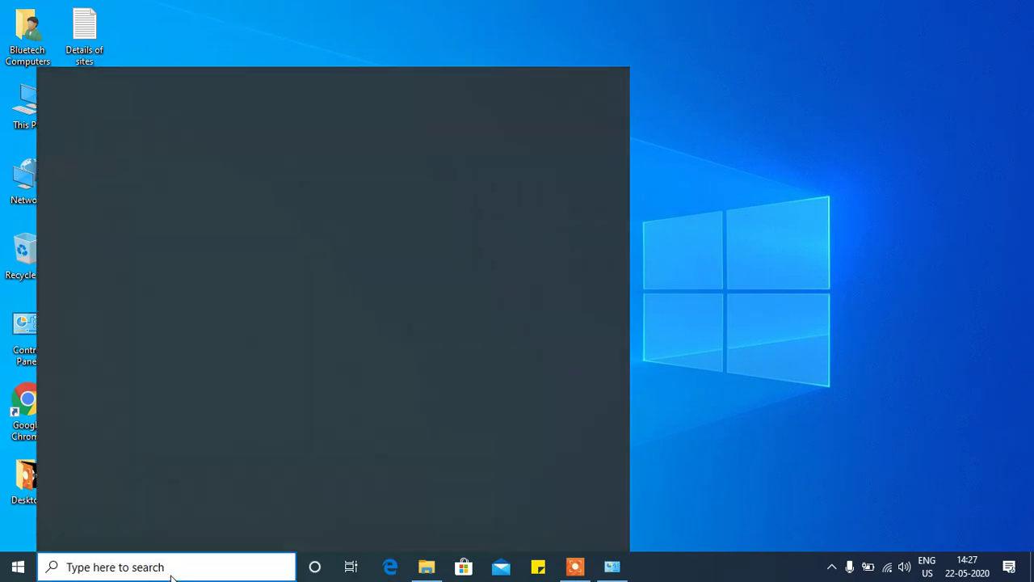
{"action": "type", "text": "c"}
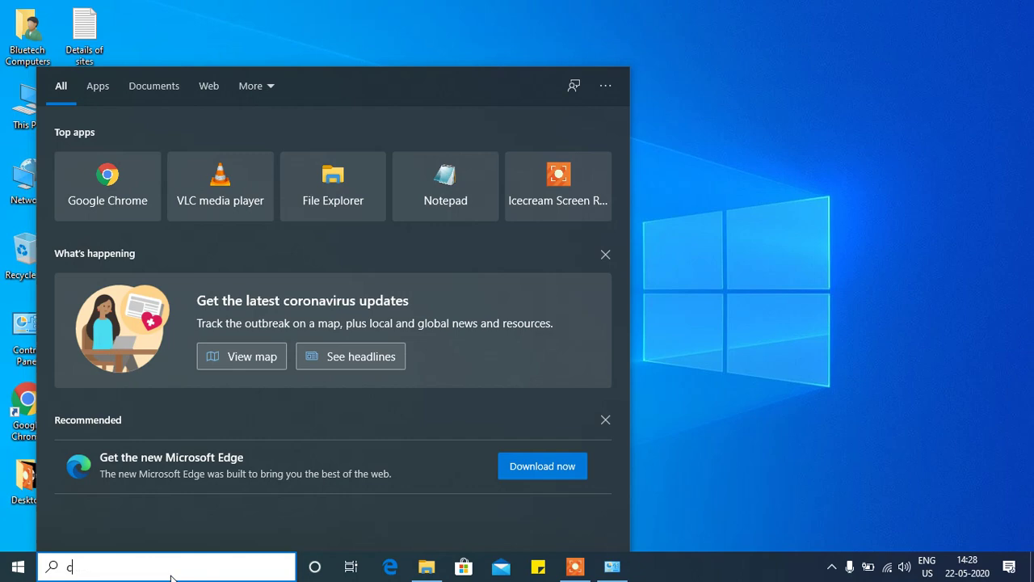
{"action": "type", "text": "ont"}
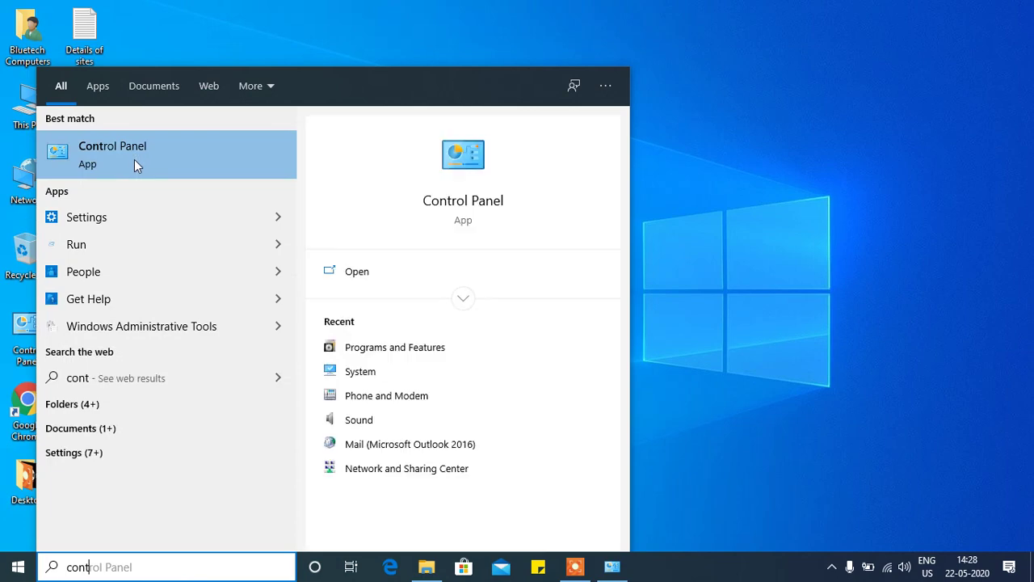
{"action": "left_click", "coordinate": [134, 158]}
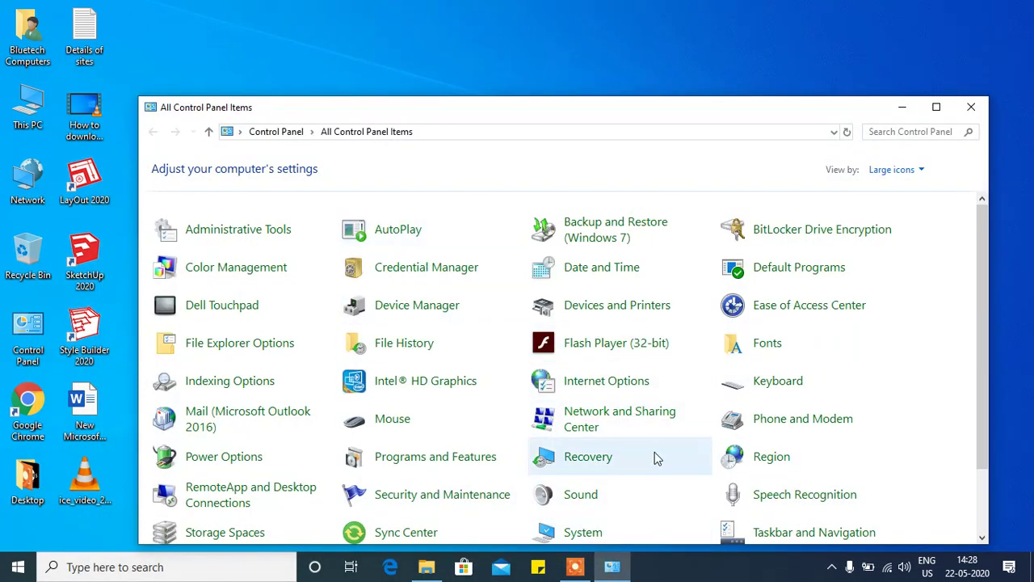
- Maximize Control Panel and open Programs and Features
{"action": "left_click", "coordinate": [935, 110]}
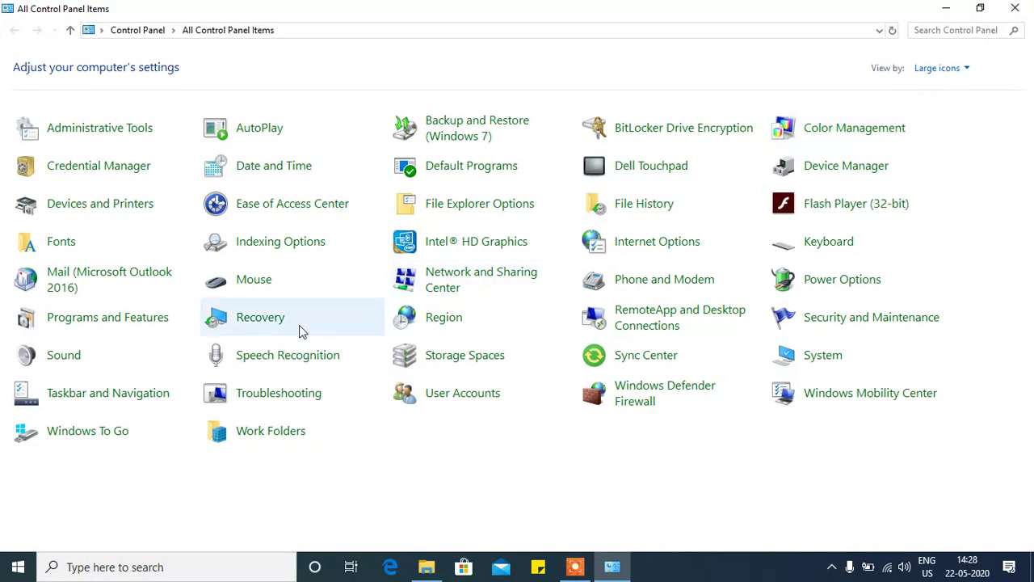
{"action": "left_click", "coordinate": [118, 317]}
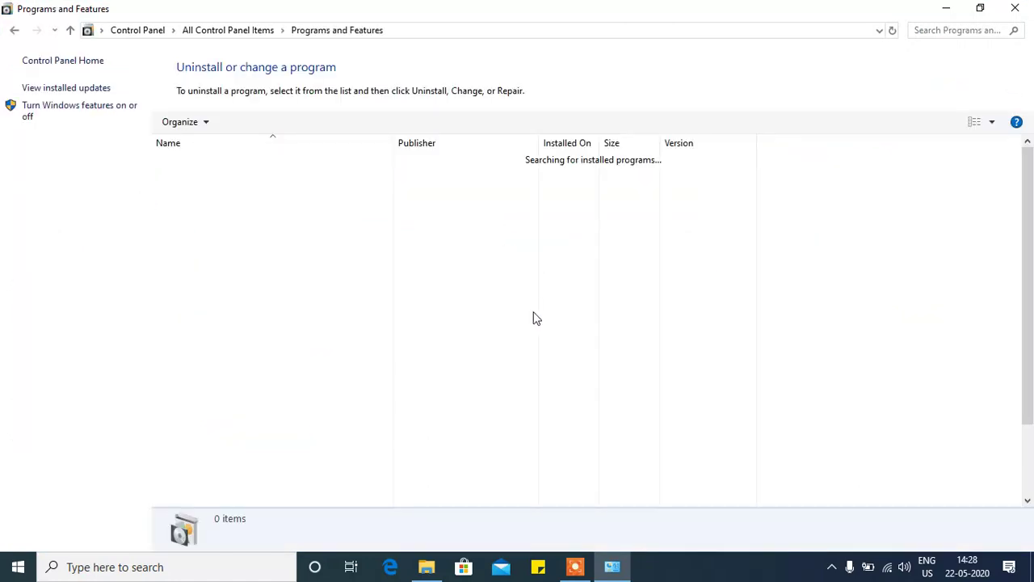
{"action": "left_click", "coordinate": [253, 291]}
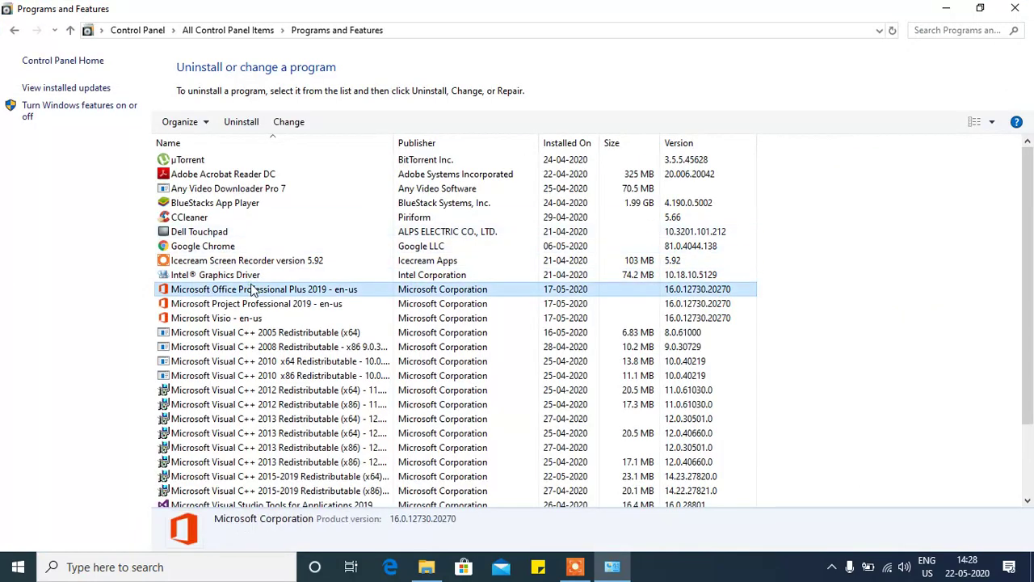
- Select SketchUp 2020 in the installed programs list and bring up its Uninstall option
{"action": "scroll", "coordinate": [253, 291], "scroll_direction": "down", "scroll_amount": 2}
{"action": "left_click", "coordinate": [216, 435]}
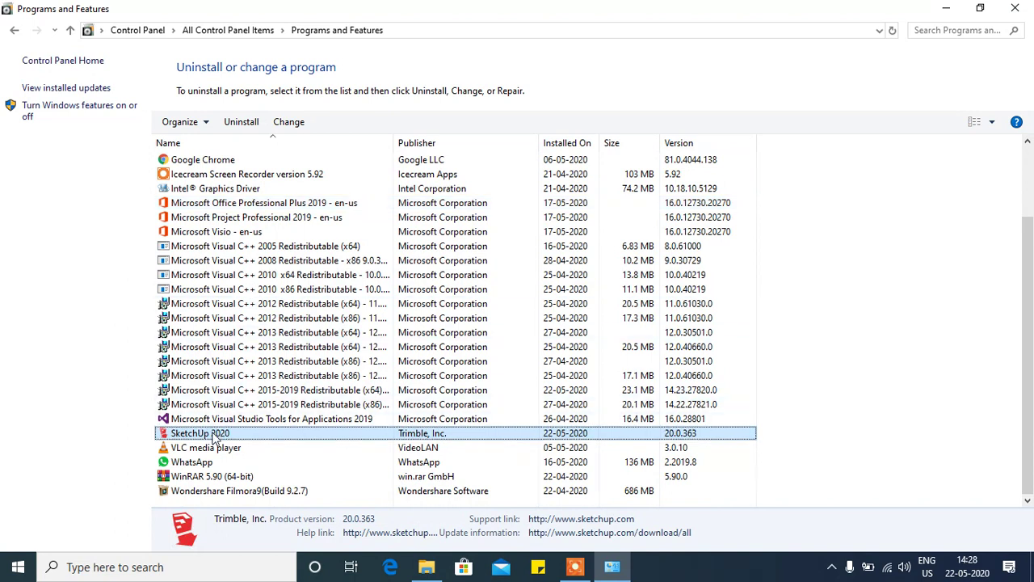
{"action": "right_click", "coordinate": [215, 437]}
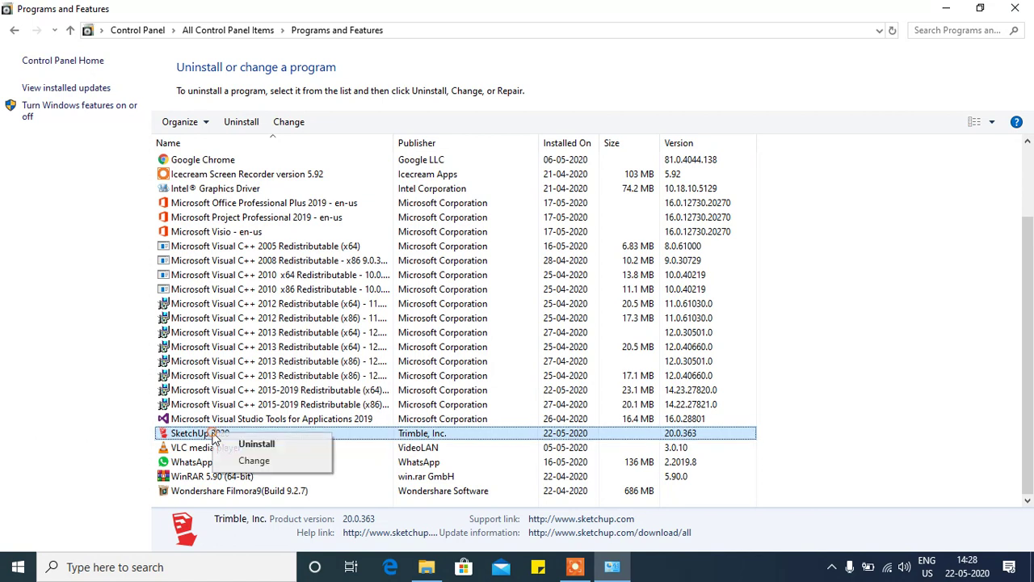
- Start uninstalling SketchUp 2020, then minimize Programs and Features and refresh the desktop
{"action": "left_click", "coordinate": [252, 445]}
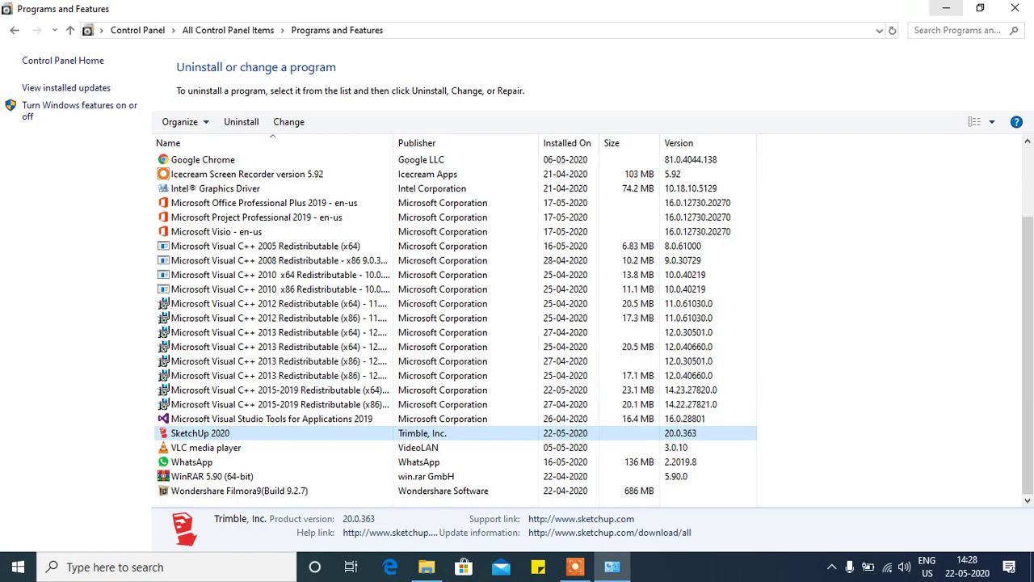
{"action": "left_click", "coordinate": [943, 8]}
{"action": "right_click", "coordinate": [659, 148]}
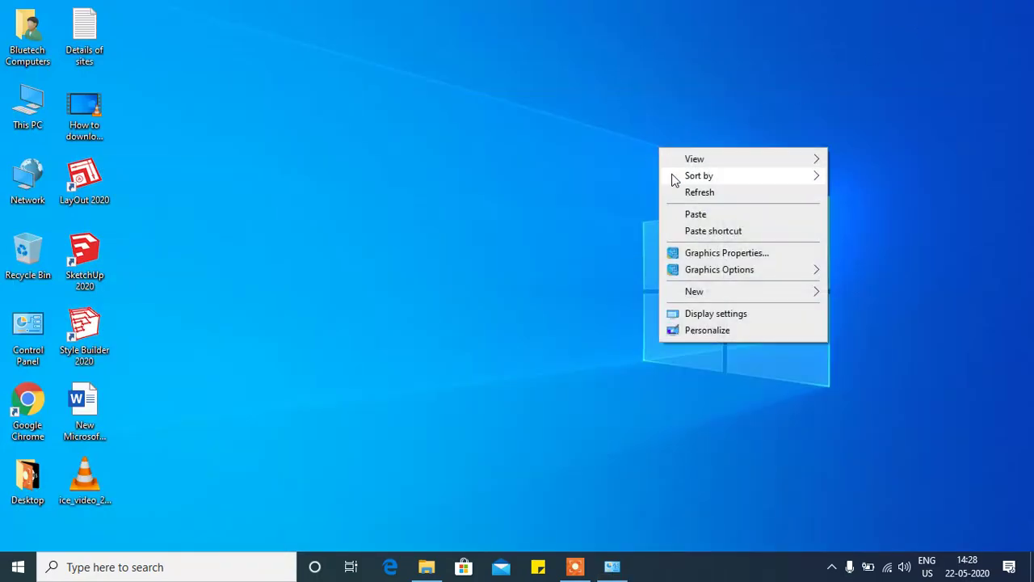
{"action": "left_click", "coordinate": [693, 196]}
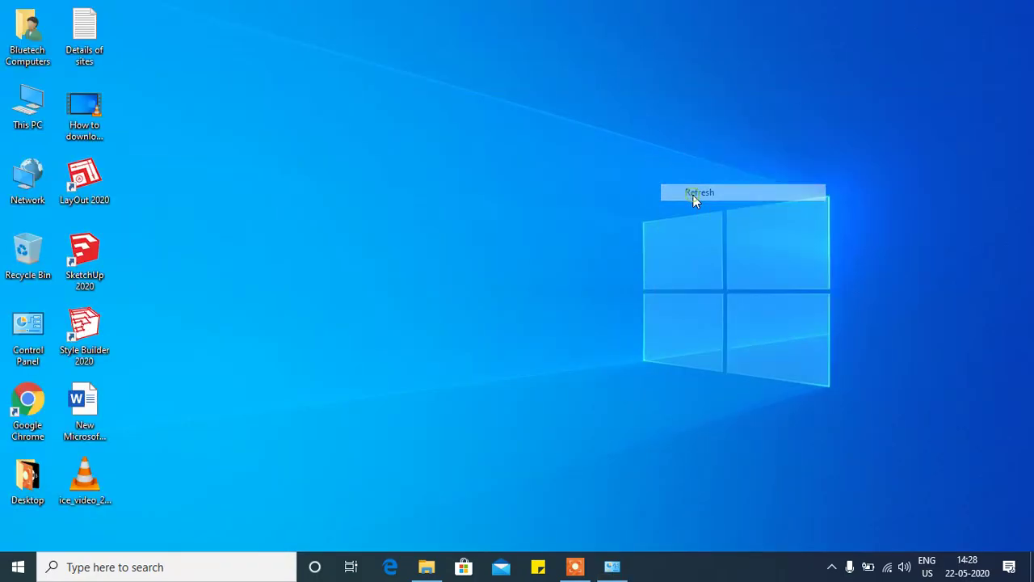
- Restore Programs and Features from the taskbar, check SketchUp 2020, then minimize it again
{"action": "left_click", "coordinate": [580, 568]}
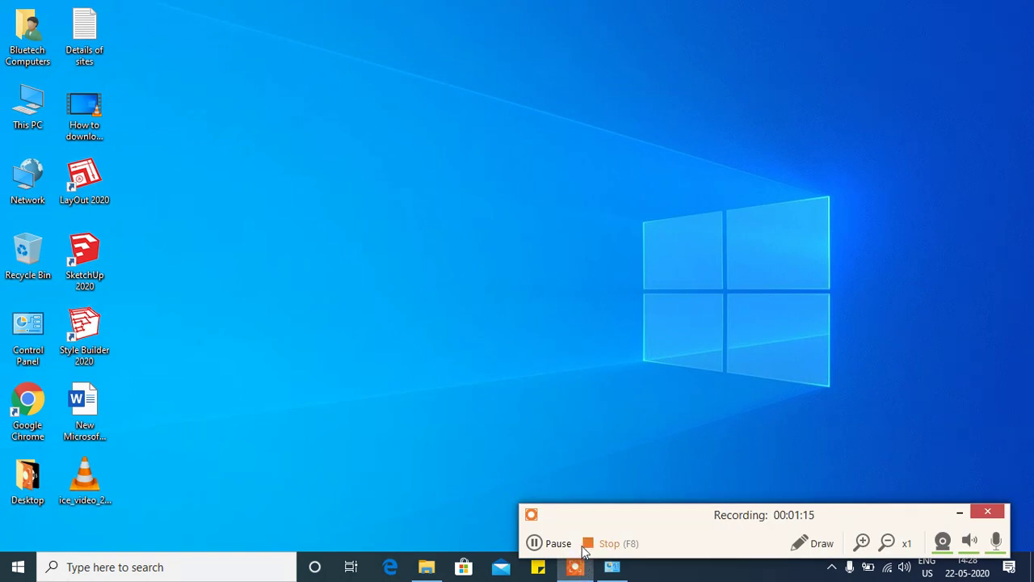
{"action": "left_click", "coordinate": [956, 514]}
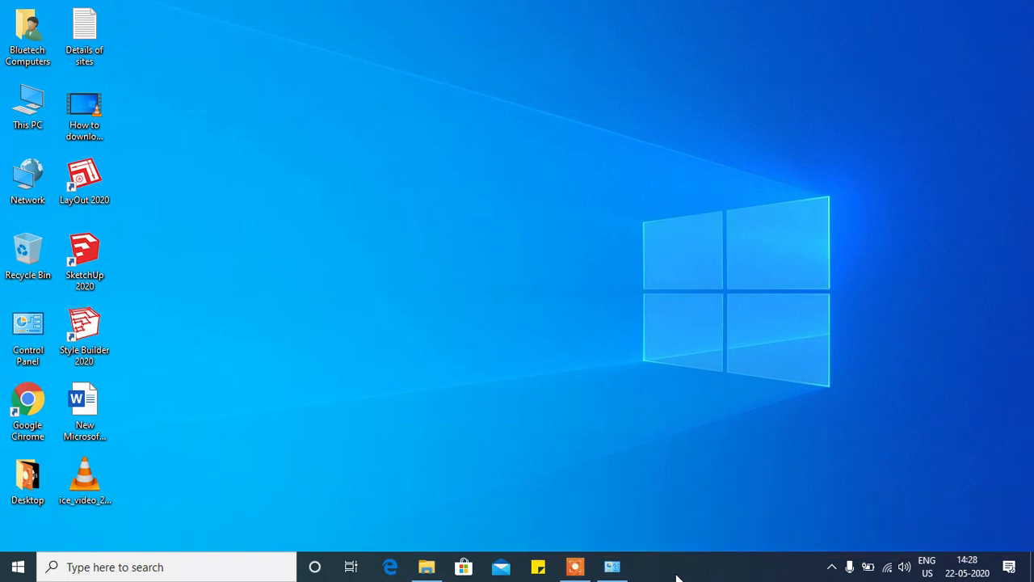
{"action": "mouse_move", "coordinate": [619, 572]}
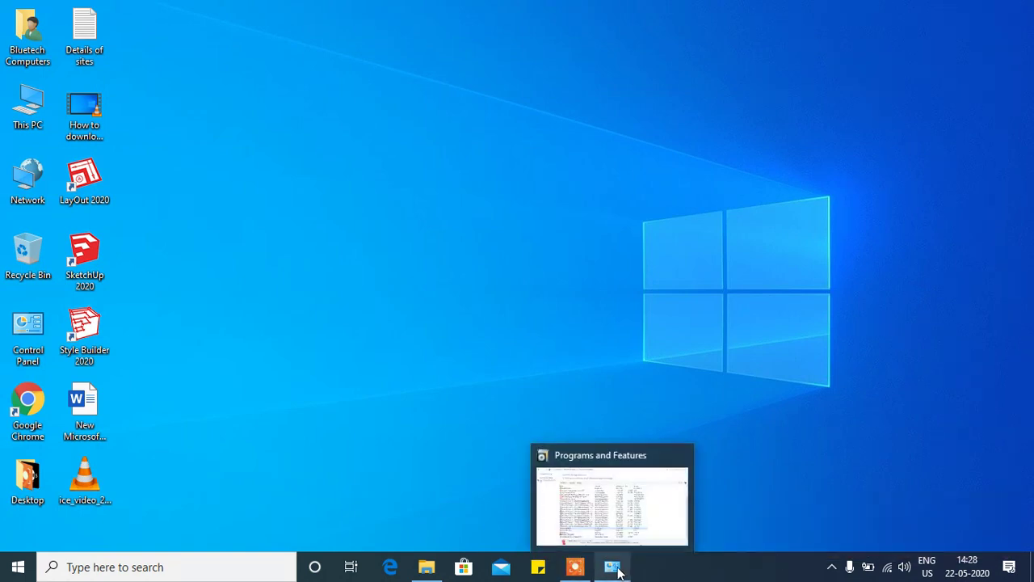
{"action": "left_click", "coordinate": [577, 568]}
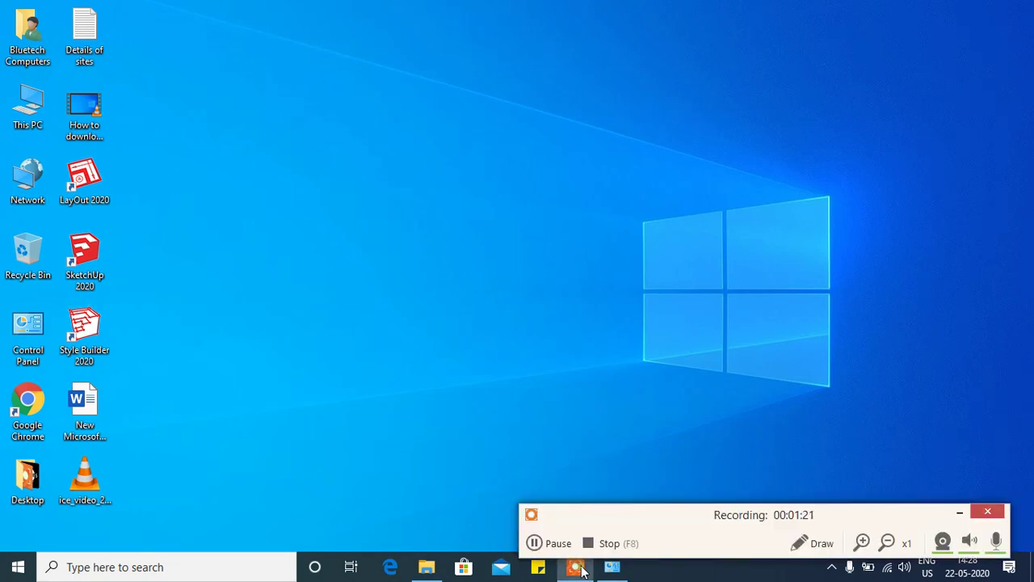
{"action": "left_click", "coordinate": [960, 515]}
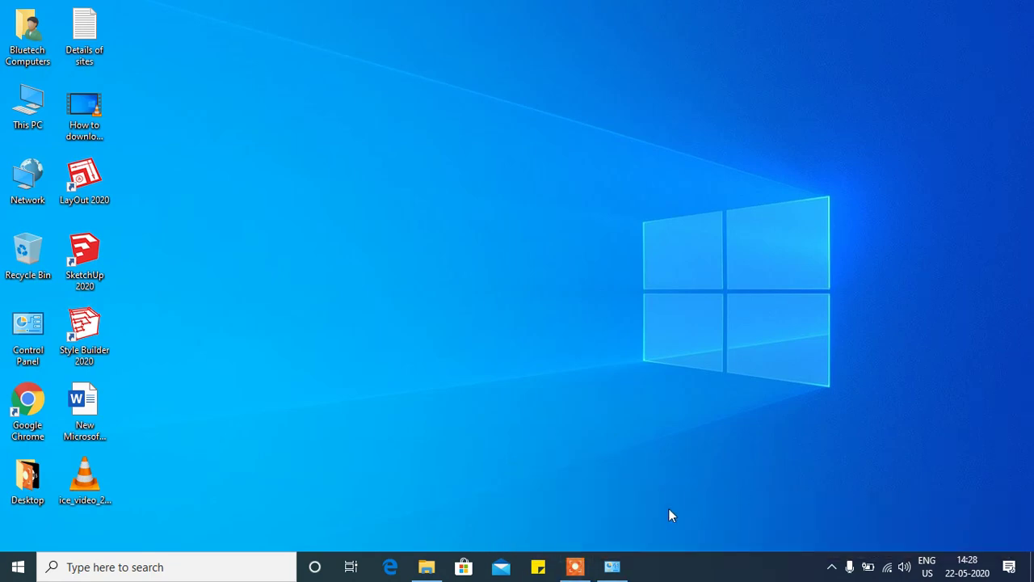
{"action": "left_click", "coordinate": [621, 568]}
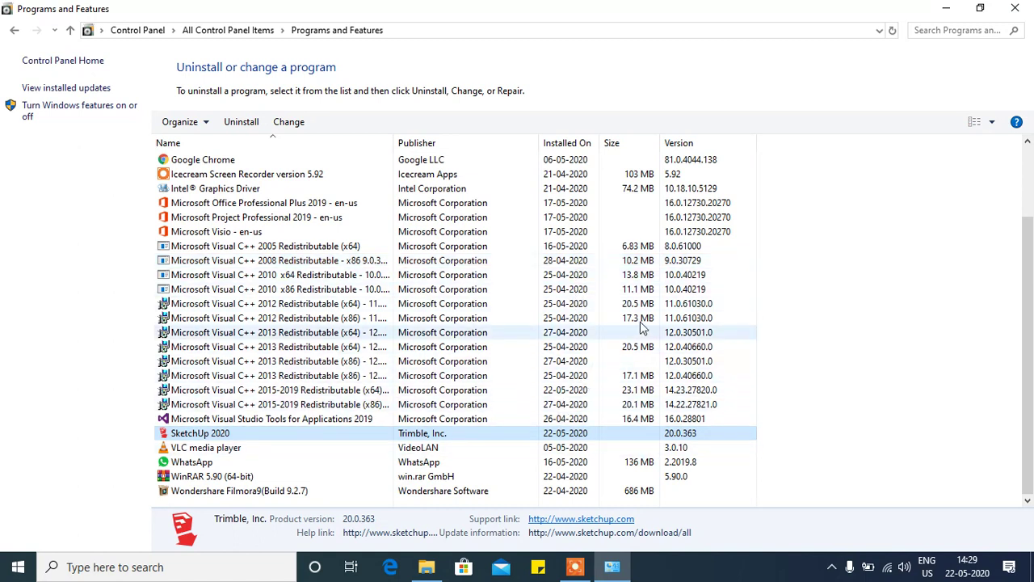
{"action": "left_click", "coordinate": [942, 9]}
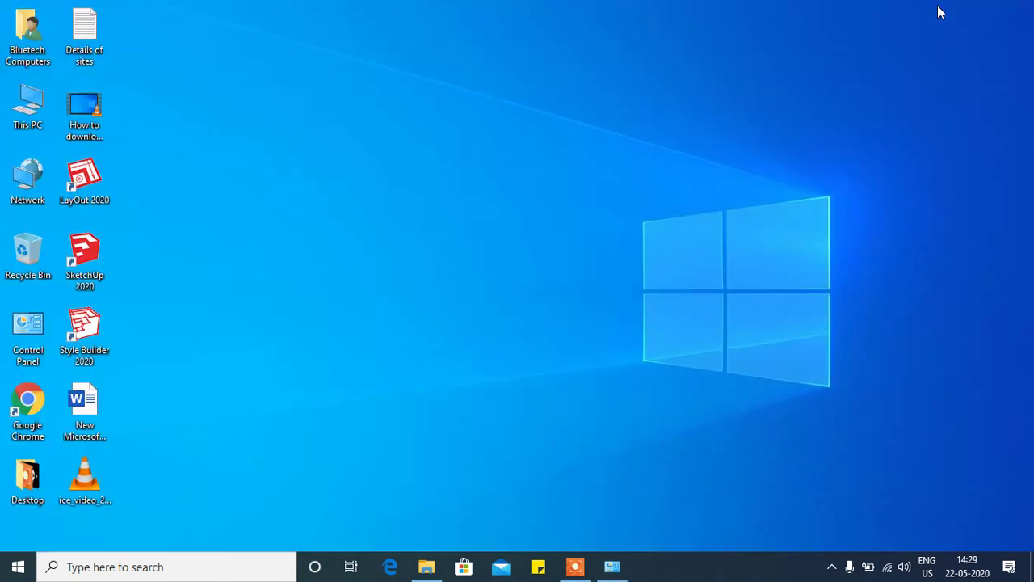
- Bring up the SketchUp 2020 Installer and continue with English (United States) as the language
{"action": "left_click", "coordinate": [587, 568]}
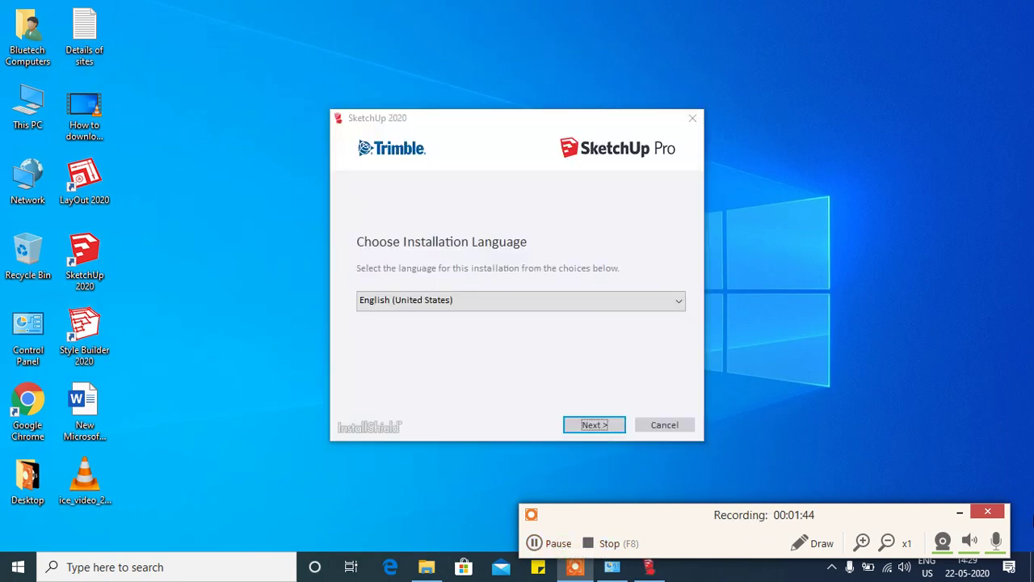
{"action": "left_click", "coordinate": [959, 512]}
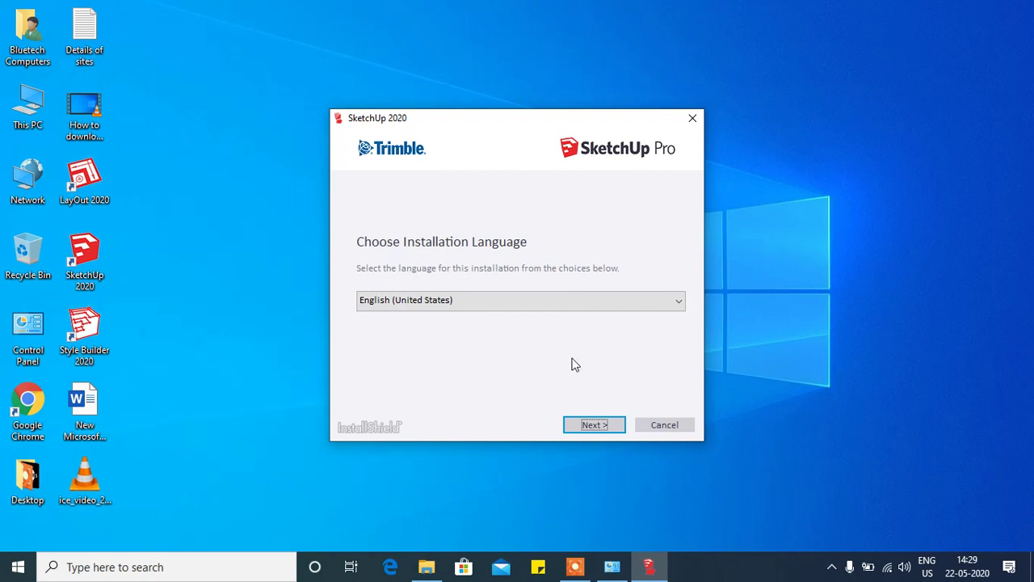
{"action": "left_click", "coordinate": [604, 428]}
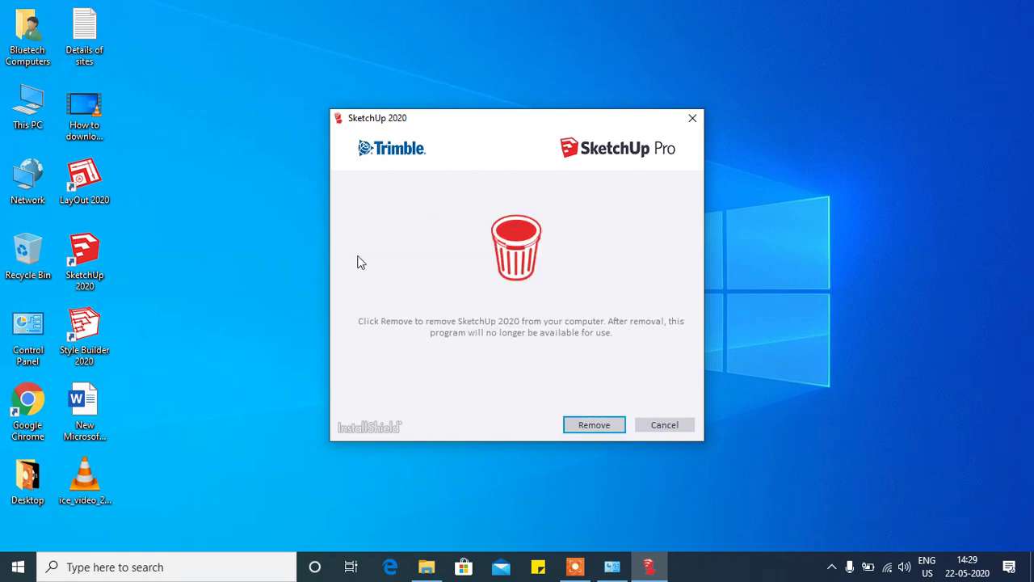
- Confirm removal of SketchUp 2020 and refresh the desktop while it uninstalls
{"action": "left_click", "coordinate": [594, 425]}
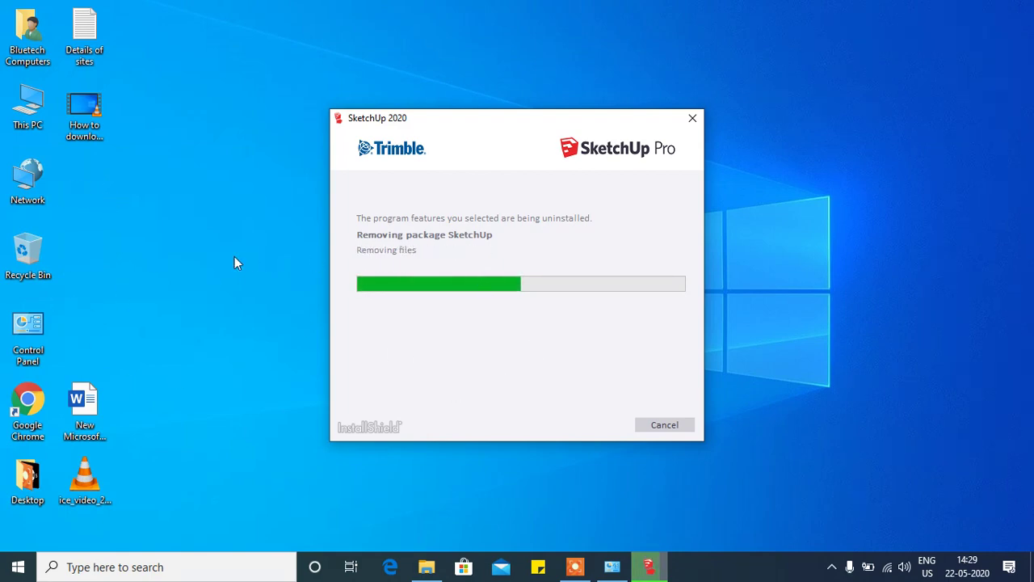
{"action": "right_click", "coordinate": [202, 248]}
{"action": "left_click", "coordinate": [242, 295]}
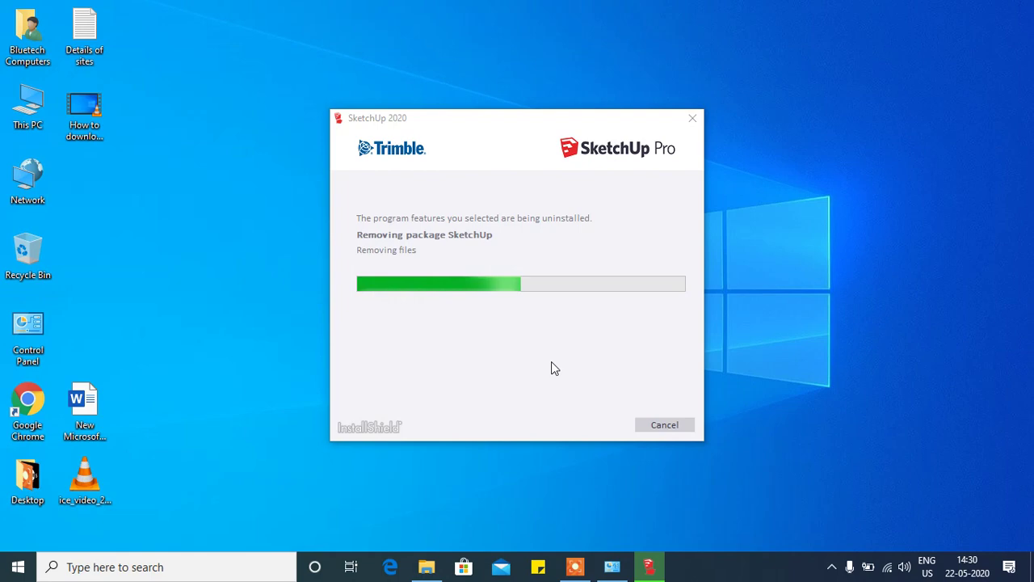
- Refresh the desktop three more times until the removal completes and shortcuts update
{"action": "right_click", "coordinate": [239, 178]}
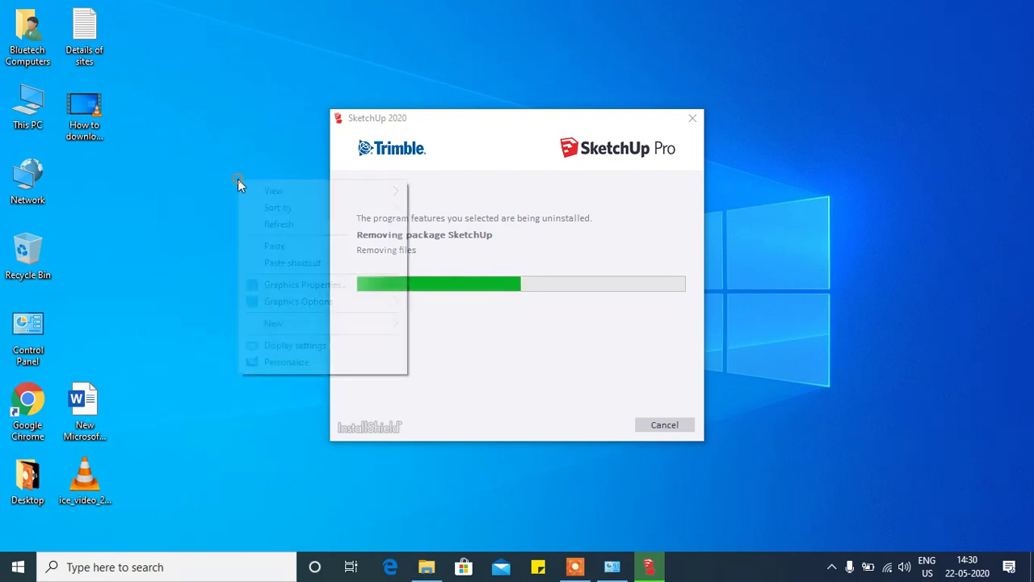
{"action": "left_click", "coordinate": [276, 225]}
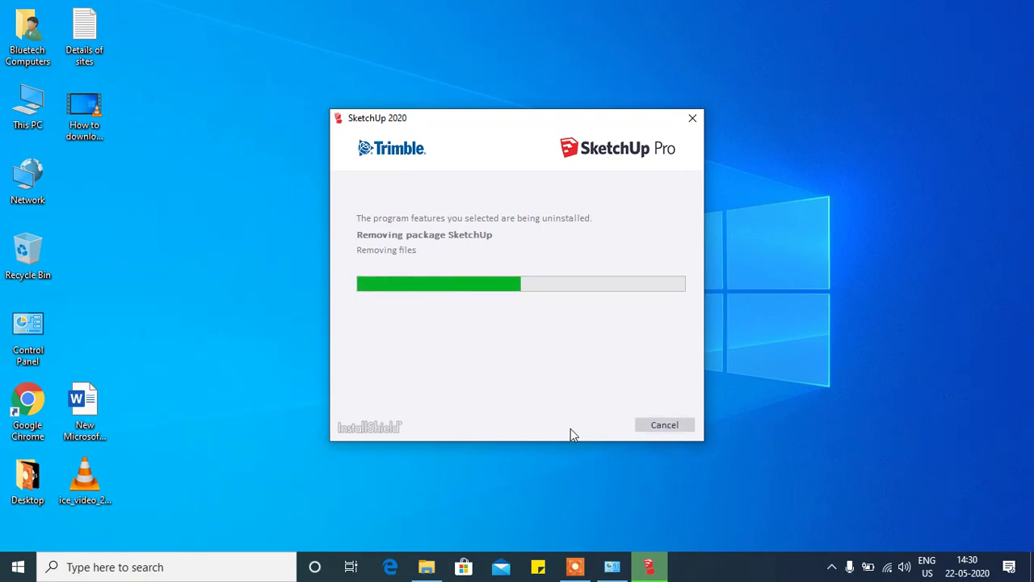
{"action": "right_click", "coordinate": [236, 165]}
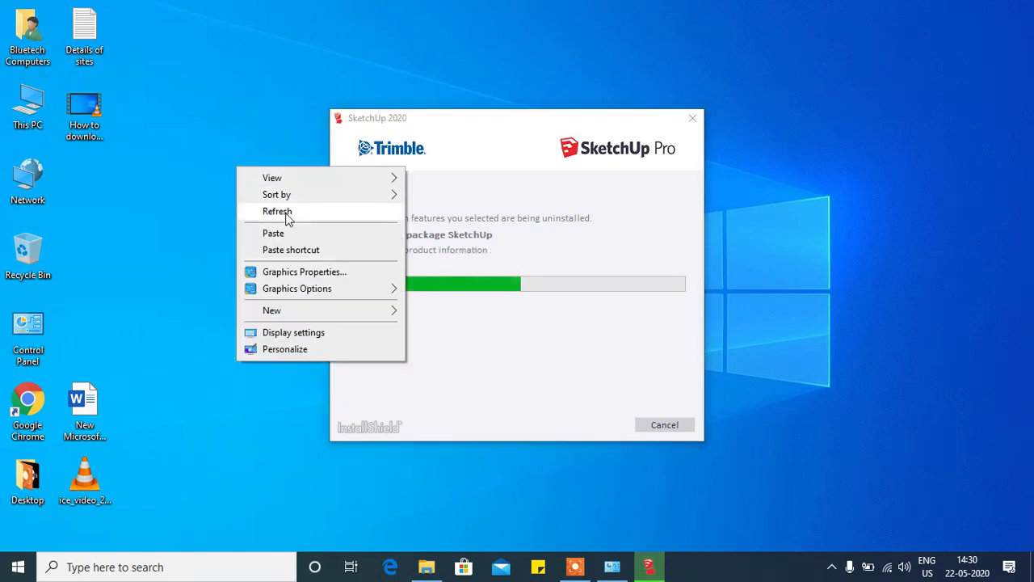
{"action": "left_click", "coordinate": [285, 212]}
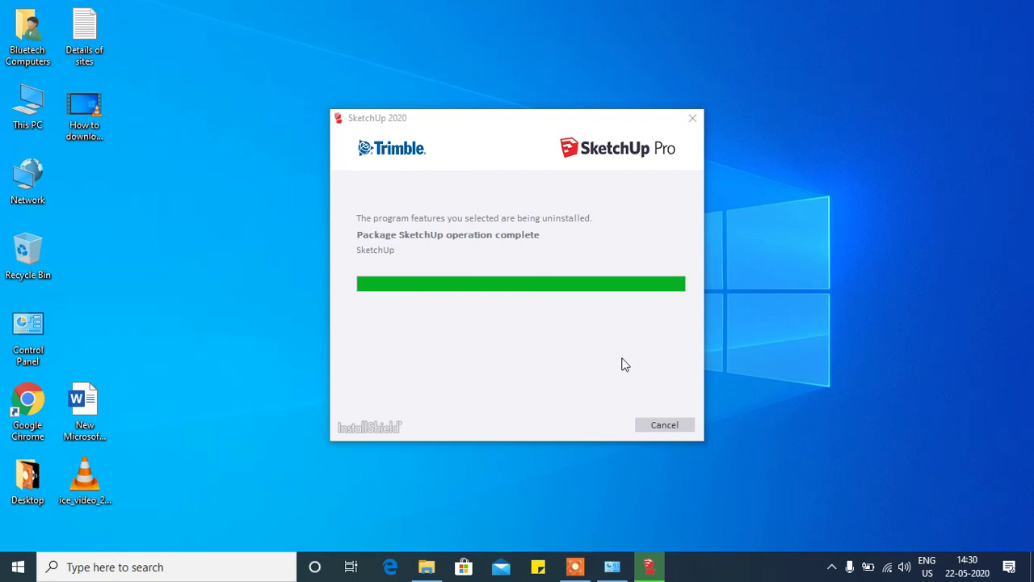
{"action": "right_click", "coordinate": [754, 225]}
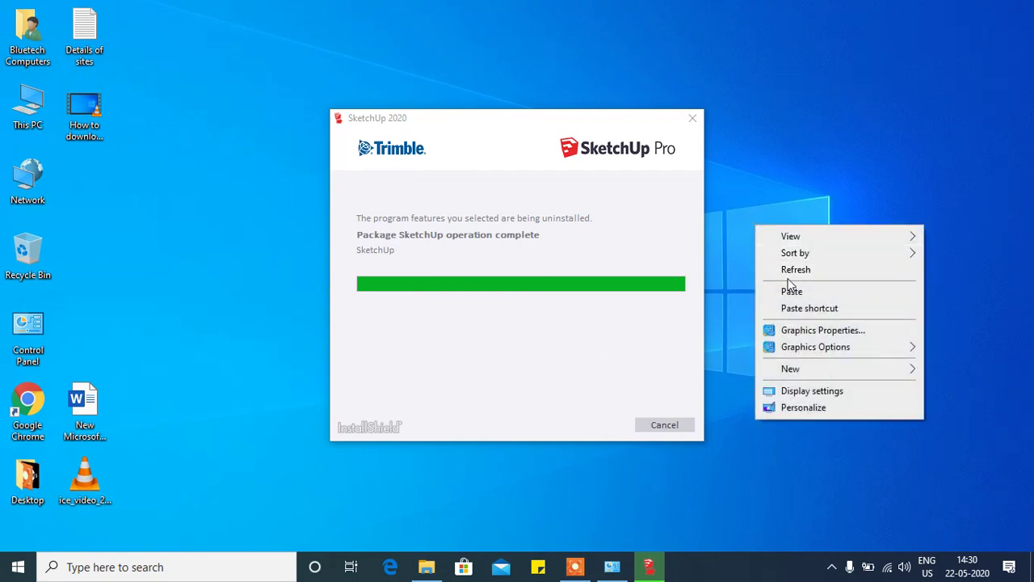
{"action": "left_click", "coordinate": [790, 271]}
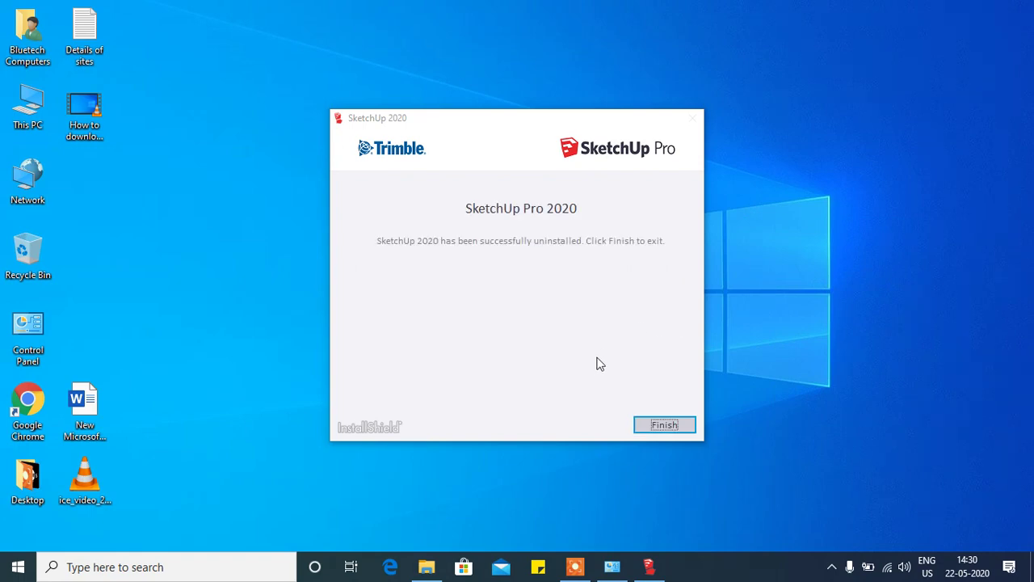
- Finish and close the uninstaller, then refresh the desktop twice to clear the SketchUp shortcuts
{"action": "left_click", "coordinate": [657, 422]}
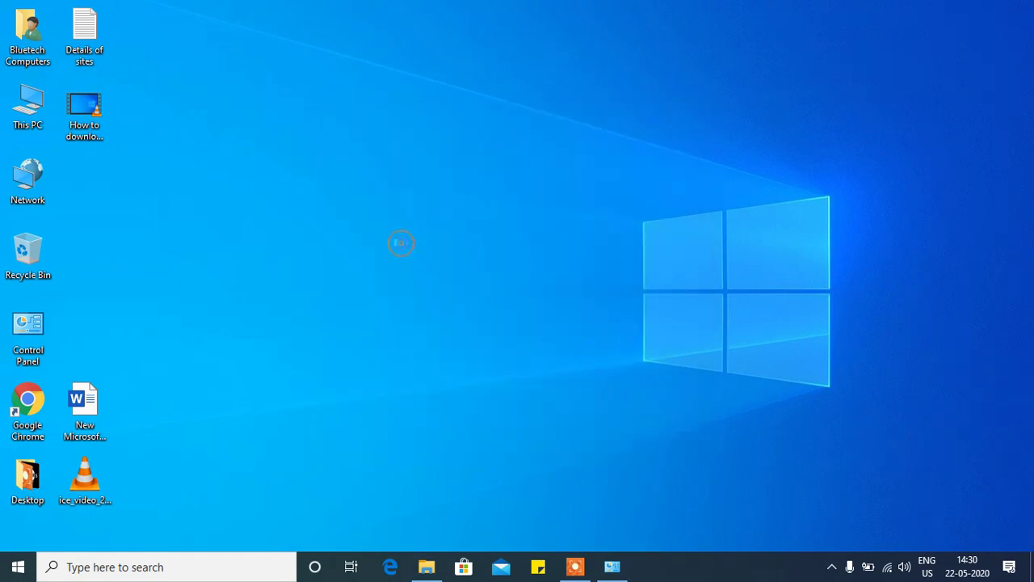
{"action": "right_click", "coordinate": [421, 274]}
{"action": "mouse_move", "coordinate": [421, 275]}
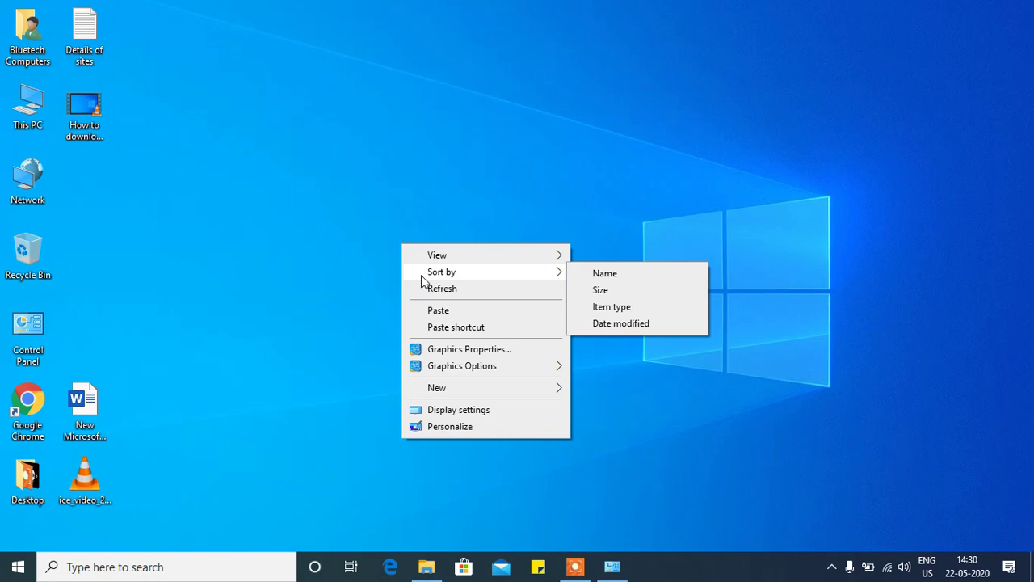
{"action": "left_click", "coordinate": [430, 288]}
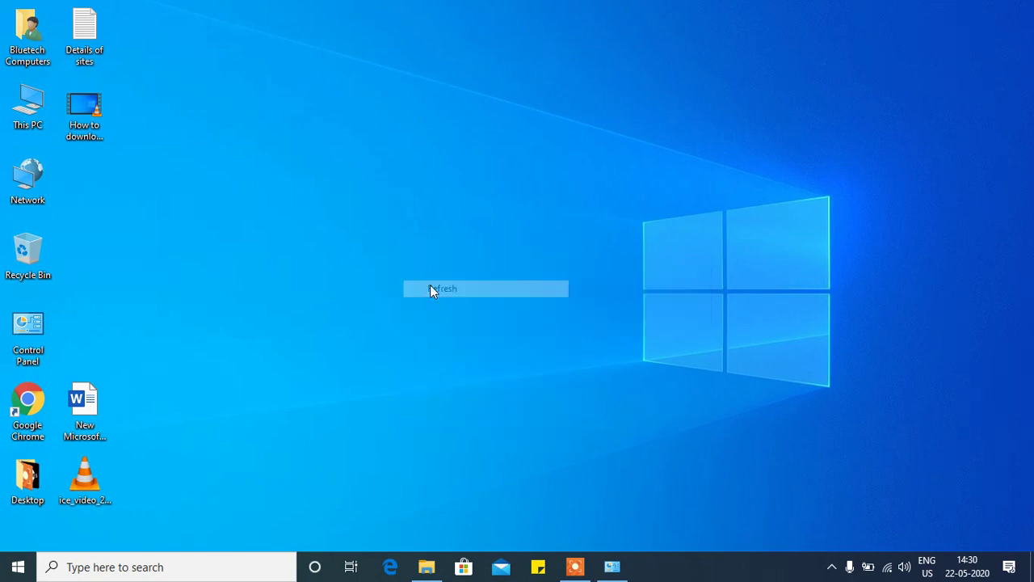
{"action": "right_click", "coordinate": [367, 232]}
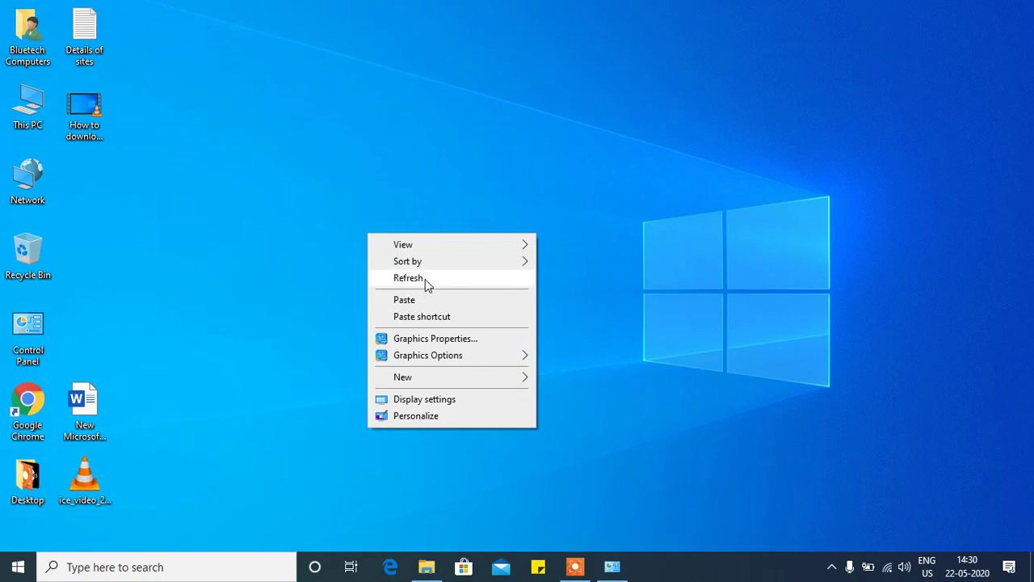
{"action": "left_click", "coordinate": [425, 279]}
{"action": "left_click", "coordinate": [577, 567]}
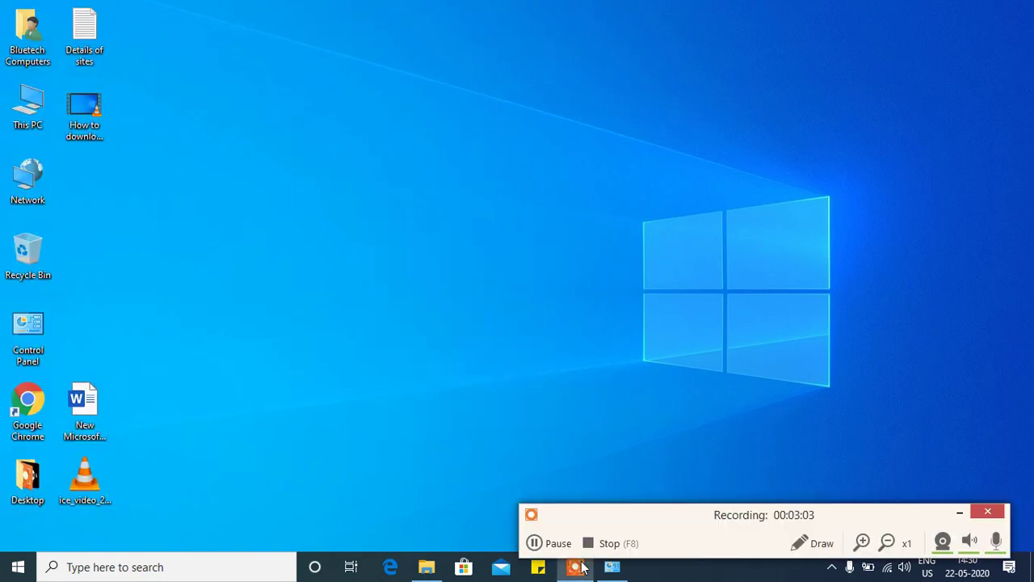